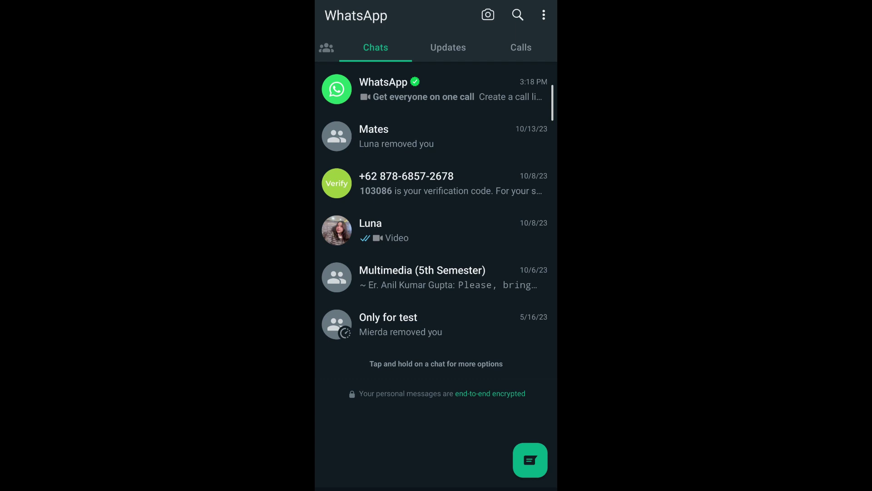
{"action": "left_click", "coordinate": [448, 47]}
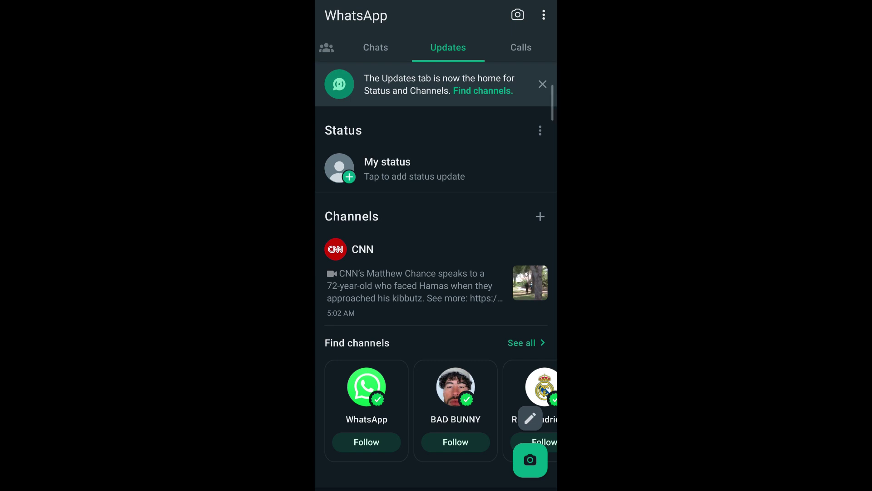
{"action": "scroll", "coordinate": [437, 273], "scroll_direction": "down", "scroll_amount": 2}
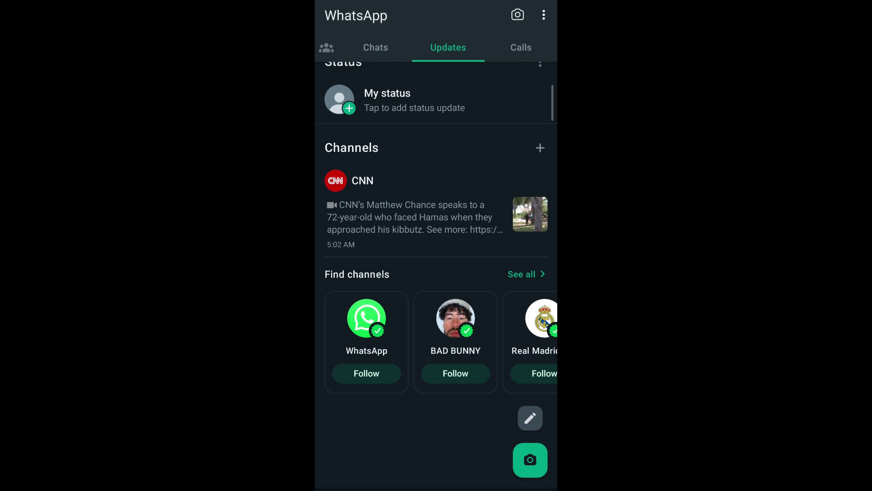
{"action": "left_click_drag", "start_coordinate": [491, 327], "coordinate": [382, 327]}
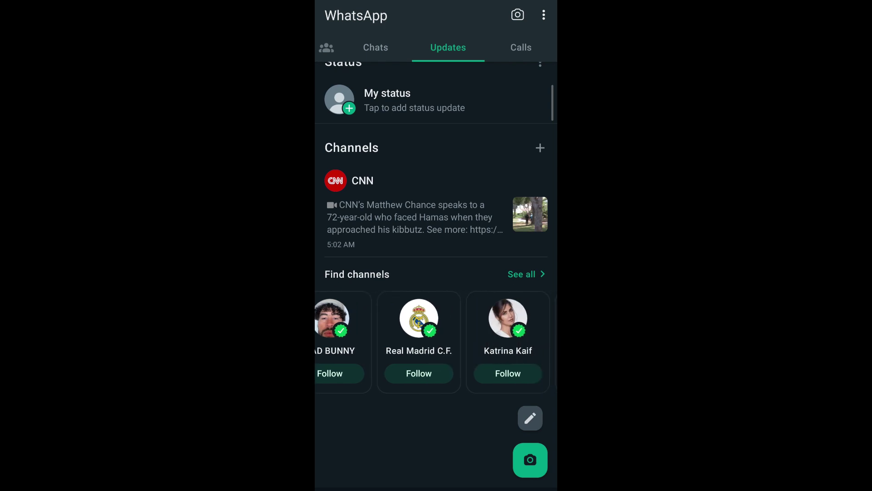
{"action": "left_click_drag", "start_coordinate": [491, 327], "coordinate": [385, 328]}
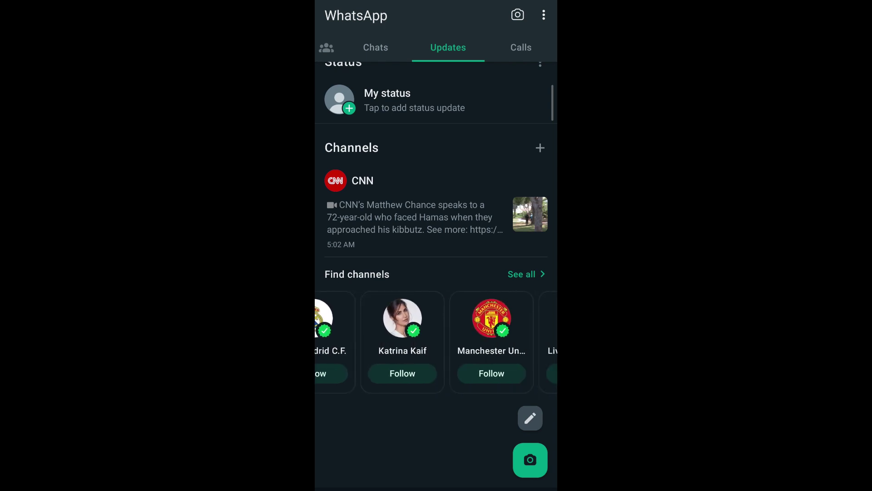
{"action": "left_click_drag", "start_coordinate": [491, 327], "coordinate": [382, 327]}
{"action": "left_click_drag", "start_coordinate": [491, 327], "coordinate": [382, 327]}
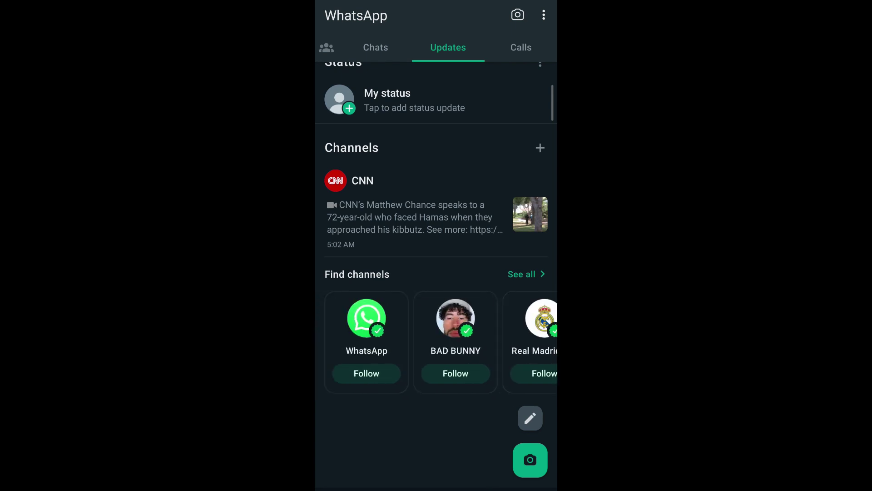
Open the suggested BAD BUNNY channel from Find channels and follow it
{"action": "left_click", "coordinate": [455, 321]}
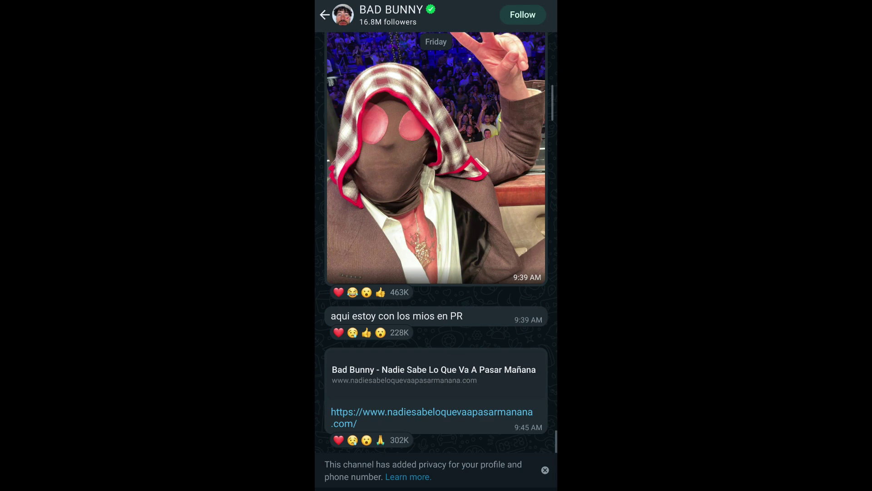
{"action": "scroll", "coordinate": [436, 246], "scroll_direction": "up", "scroll_amount": 5}
{"action": "scroll", "coordinate": [437, 246], "scroll_direction": "up", "scroll_amount": 5}
{"action": "scroll", "coordinate": [436, 245], "scroll_direction": "up", "scroll_amount": 5}
{"action": "scroll", "coordinate": [436, 246], "scroll_direction": "up", "scroll_amount": 5}
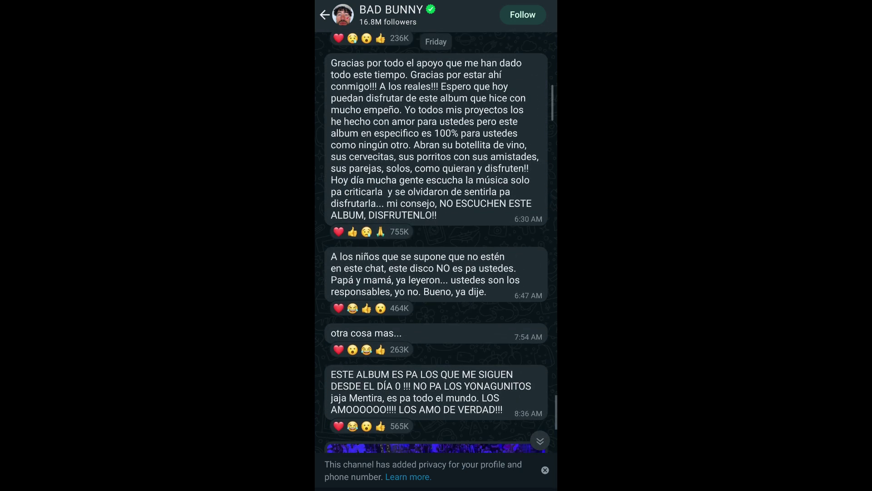
{"action": "scroll", "coordinate": [436, 245], "scroll_direction": "up", "scroll_amount": 5}
{"action": "scroll", "coordinate": [436, 246], "scroll_direction": "down", "scroll_amount": 10}
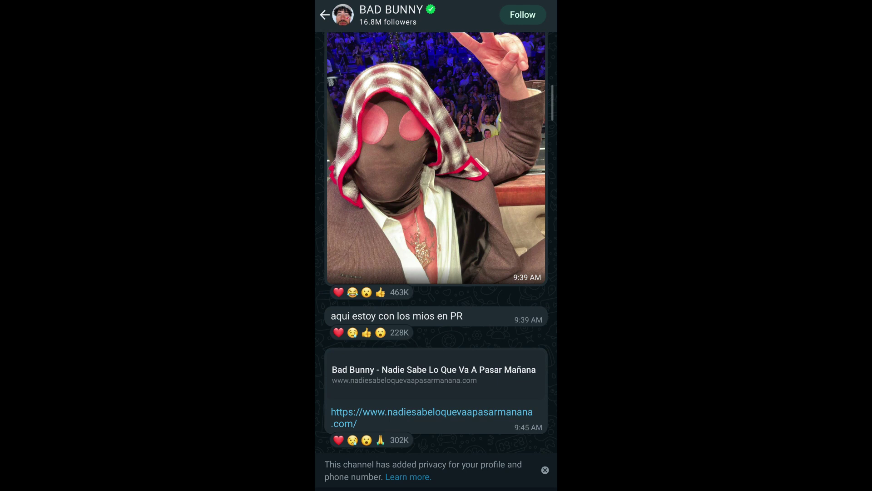
{"action": "left_click", "coordinate": [325, 14]}
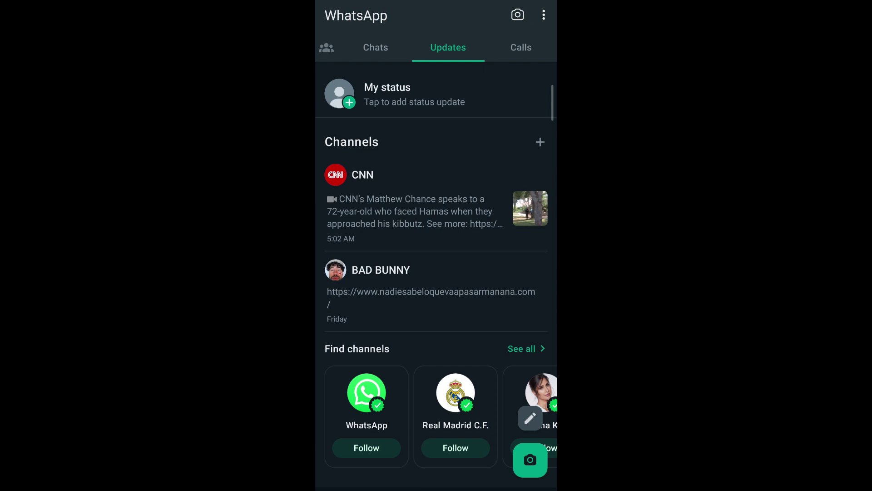
Reopen BAD BUNNY from the Channels list and mute its notifications with the bell icon
{"action": "left_click", "coordinate": [432, 292]}
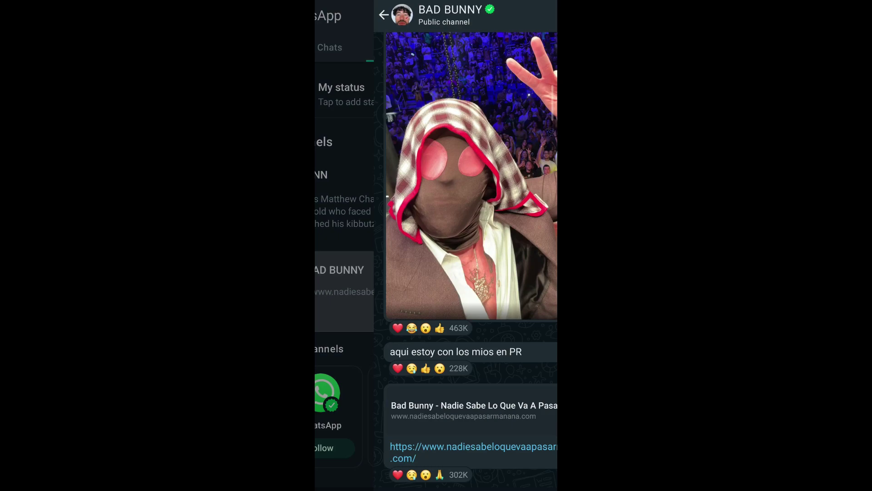
{"action": "scroll", "coordinate": [436, 246], "scroll_direction": "up", "scroll_amount": 10}
{"action": "scroll", "coordinate": [436, 246], "scroll_direction": "down", "scroll_amount": 15}
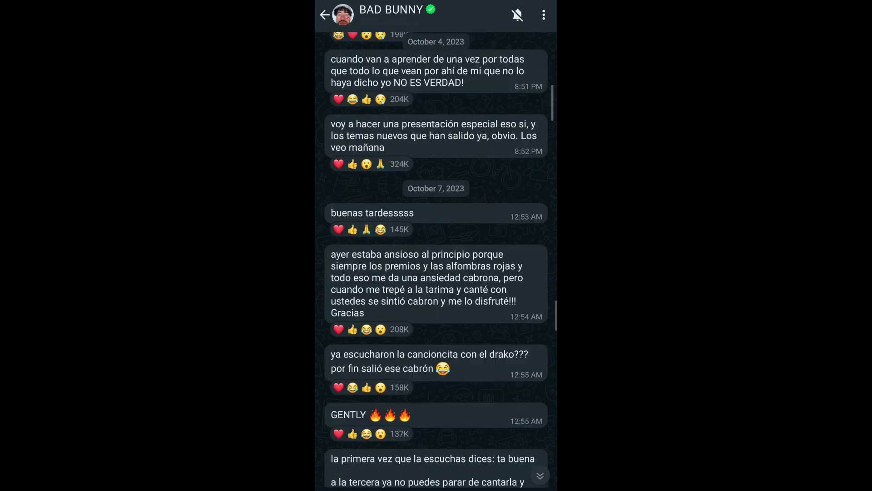
{"action": "scroll", "coordinate": [437, 245], "scroll_direction": "down", "scroll_amount": 15}
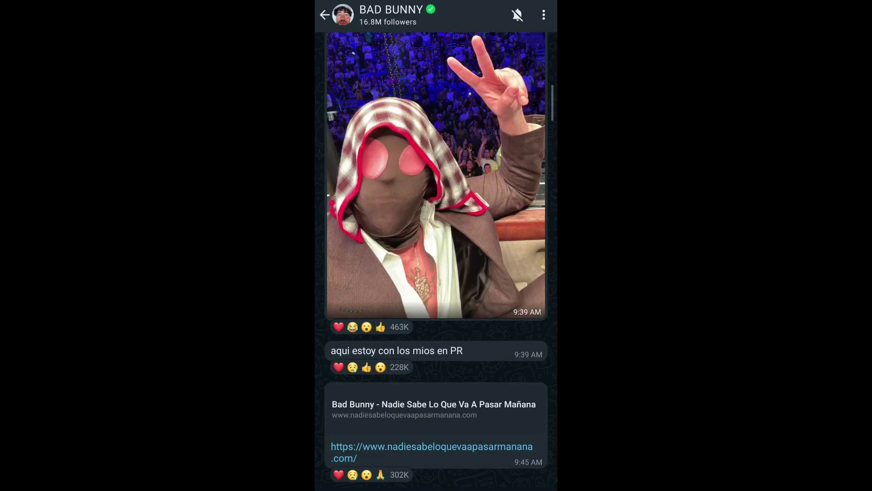
{"action": "scroll", "coordinate": [436, 246], "scroll_direction": "up", "scroll_amount": 10}
{"action": "scroll", "coordinate": [436, 245], "scroll_direction": "down", "scroll_amount": 8}
{"action": "scroll", "coordinate": [436, 245], "scroll_direction": "up", "scroll_amount": 15}
{"action": "scroll", "coordinate": [437, 245], "scroll_direction": "down", "scroll_amount": 15}
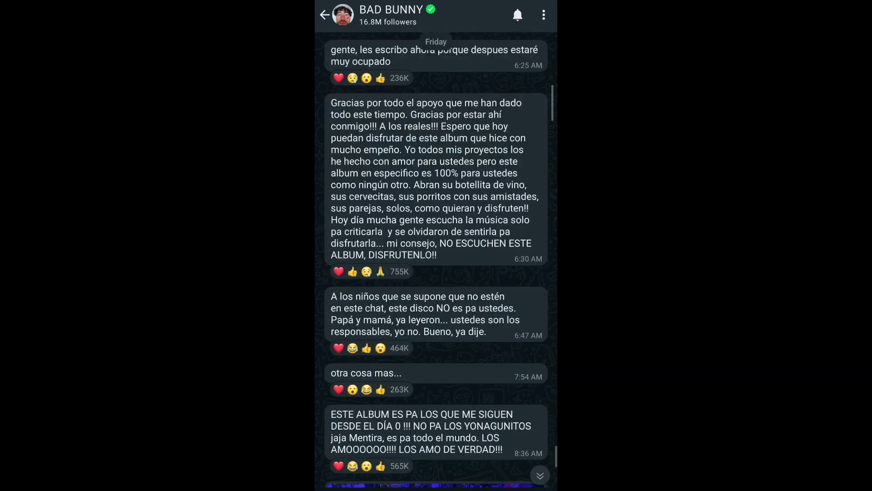
{"action": "scroll", "coordinate": [437, 245], "scroll_direction": "down", "scroll_amount": 10}
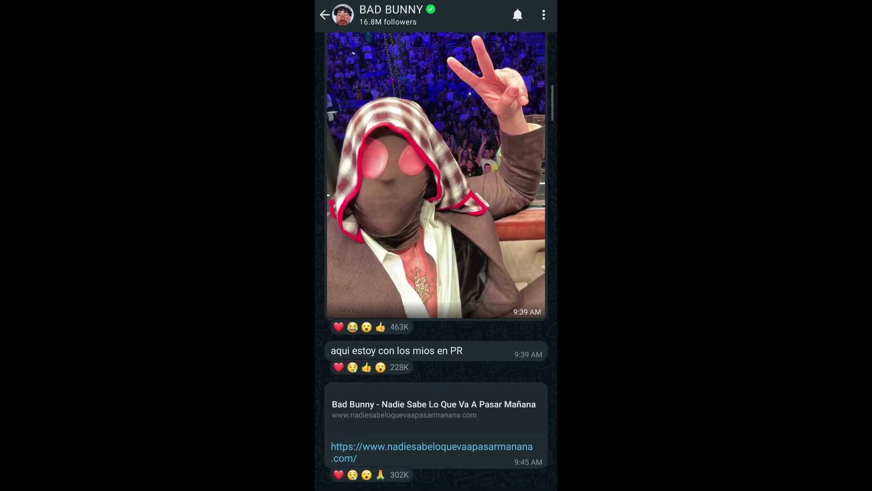
{"action": "left_click", "coordinate": [517, 14]}
Show BAD BUNNY's Channel info page from the three-dot menu
{"action": "left_click", "coordinate": [543, 14]}
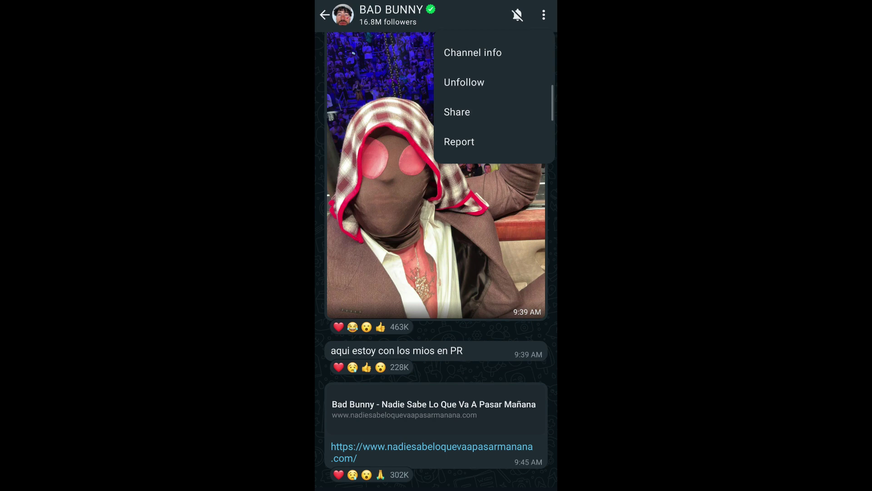
{"action": "left_click", "coordinate": [473, 53]}
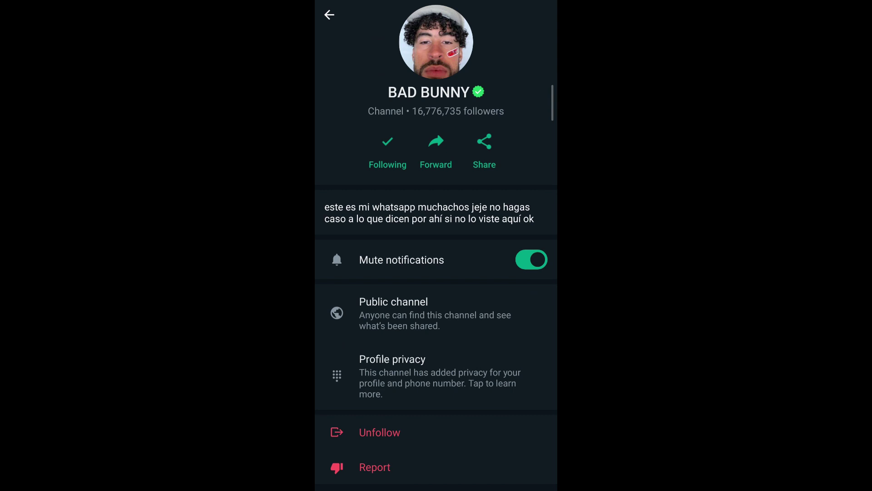
{"action": "scroll", "coordinate": [436, 307], "scroll_direction": "down", "scroll_amount": 4}
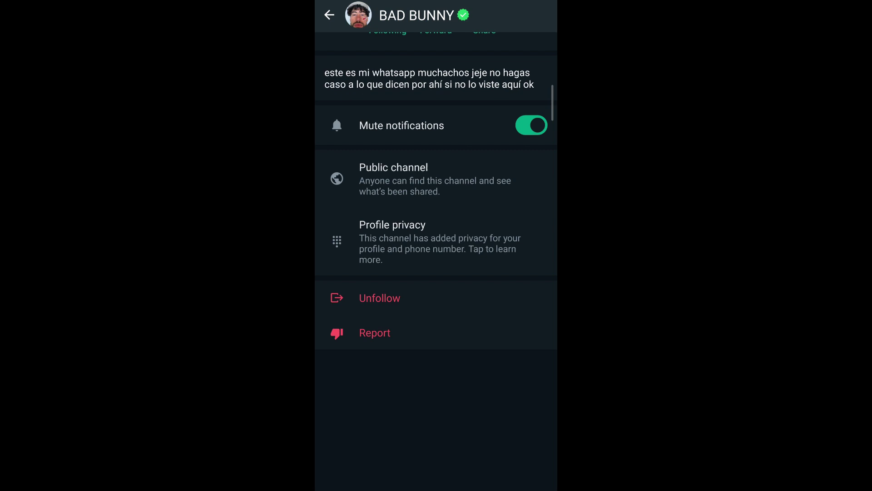
Unfollow BAD BUNNY, confirming the dialog, and return to the Updates page
{"action": "left_click", "coordinate": [379, 298]}
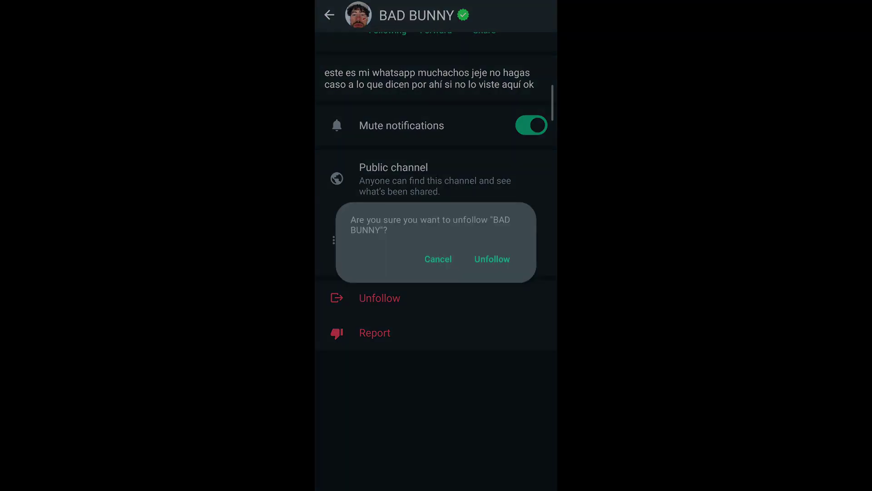
{"action": "left_click", "coordinate": [491, 259]}
{"action": "left_click", "coordinate": [329, 16]}
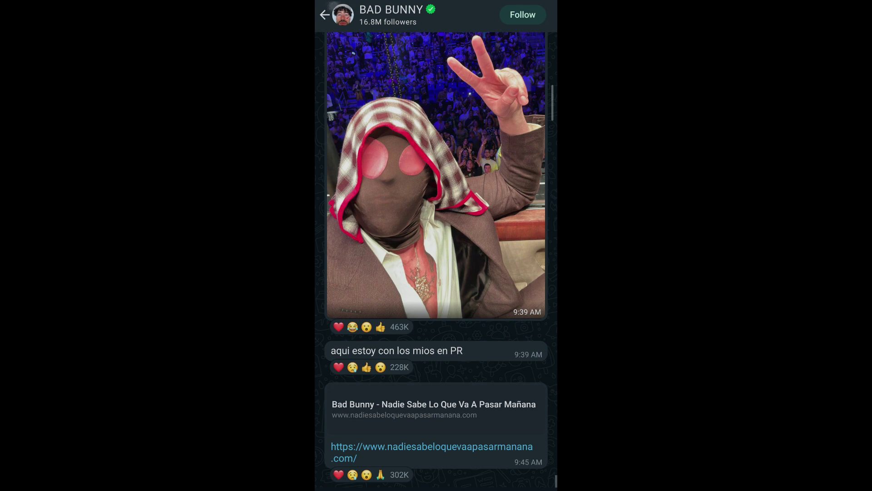
{"action": "left_click", "coordinate": [325, 14]}
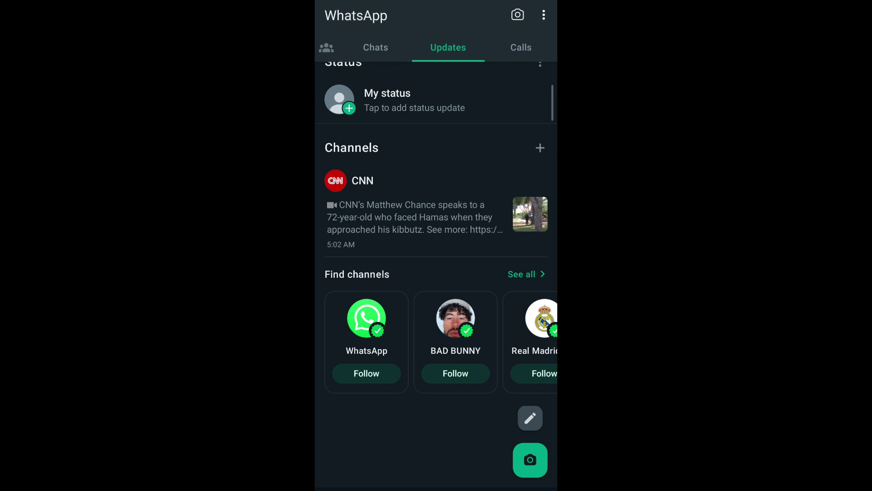
{"action": "left_click", "coordinate": [540, 147]}
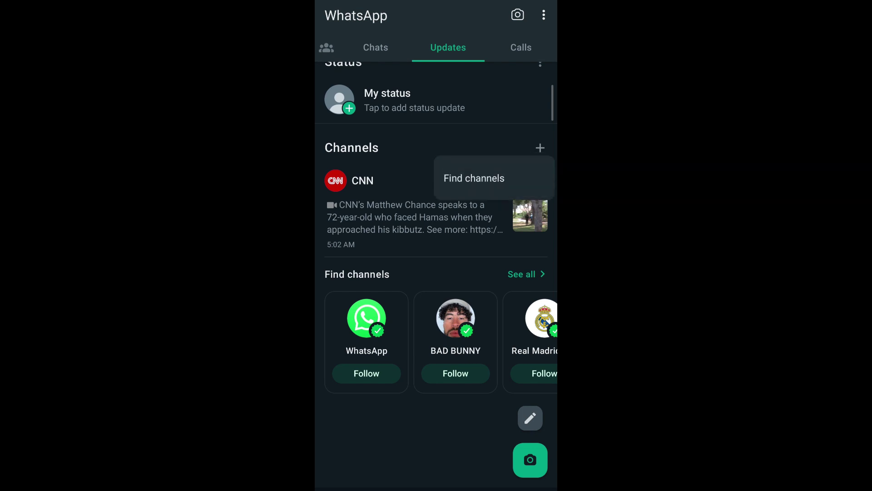
{"action": "left_click", "coordinate": [473, 178]}
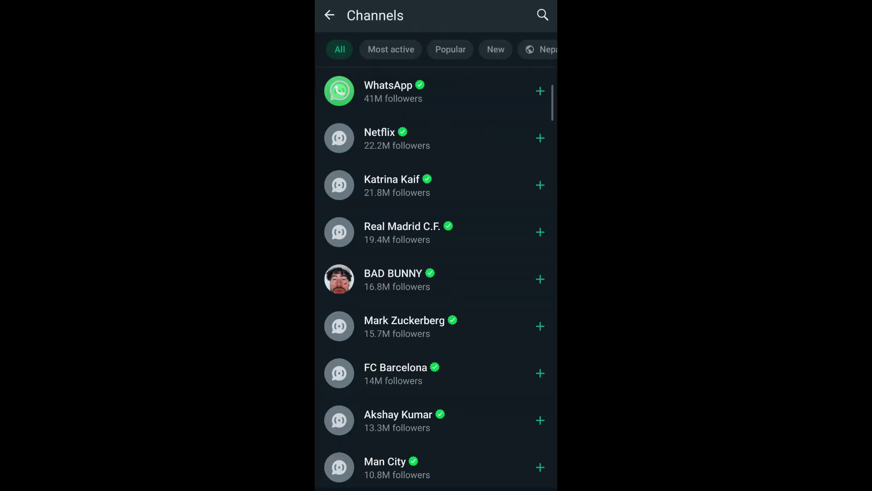
{"action": "left_click", "coordinate": [543, 15]}
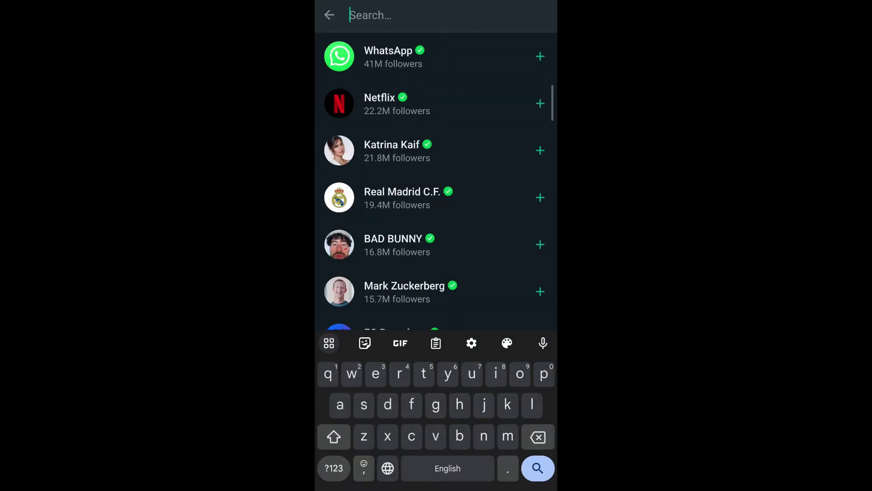
{"action": "key", "text": "Escape"}
{"action": "key", "text": "Escape"}
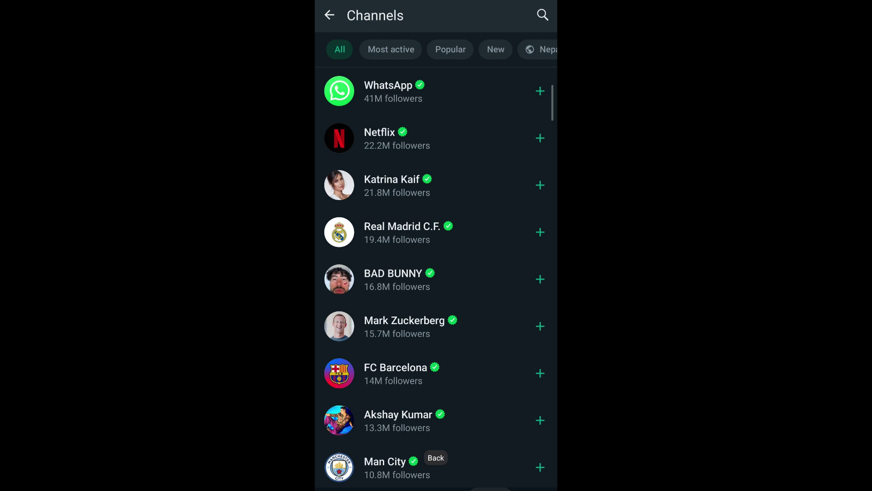
{"action": "scroll", "coordinate": [436, 50], "scroll_direction": "right", "scroll_amount": 1}
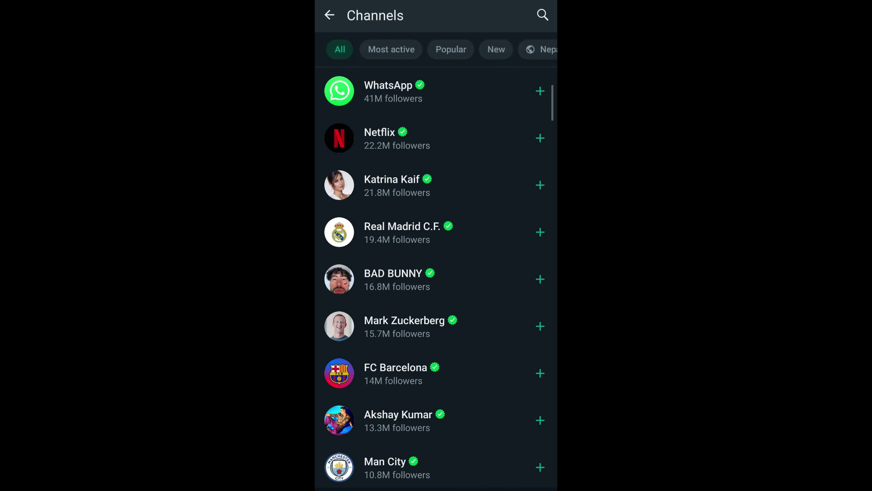
{"action": "left_click", "coordinate": [390, 49]}
{"action": "left_click", "coordinate": [450, 50]}
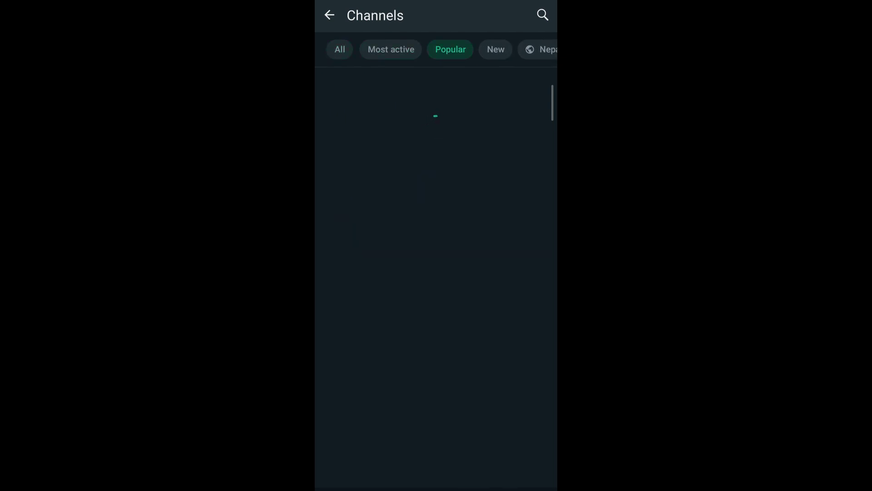
{"action": "left_click", "coordinate": [496, 49]}
{"action": "left_click", "coordinate": [331, 15]}
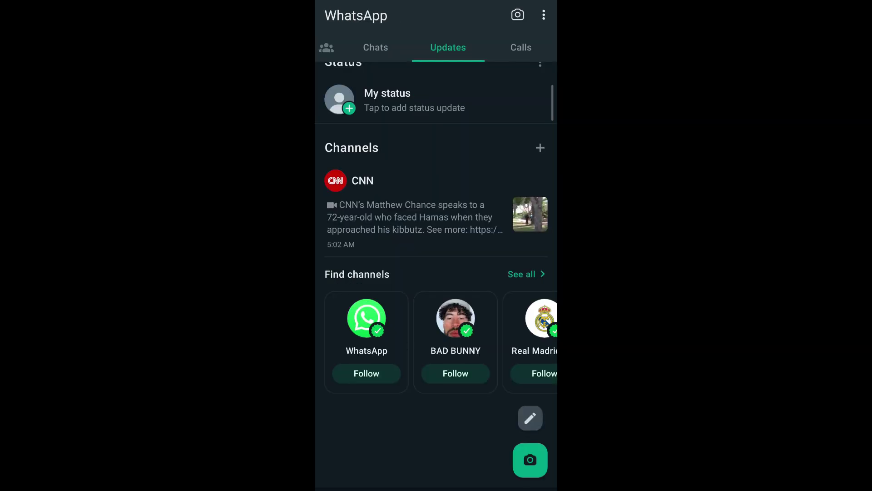
{"action": "scroll", "coordinate": [437, 341], "scroll_direction": "right", "scroll_amount": 3}
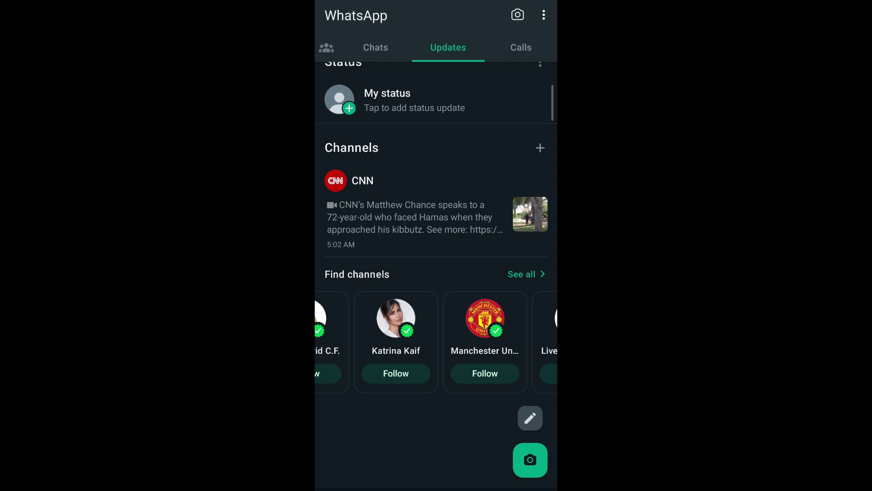